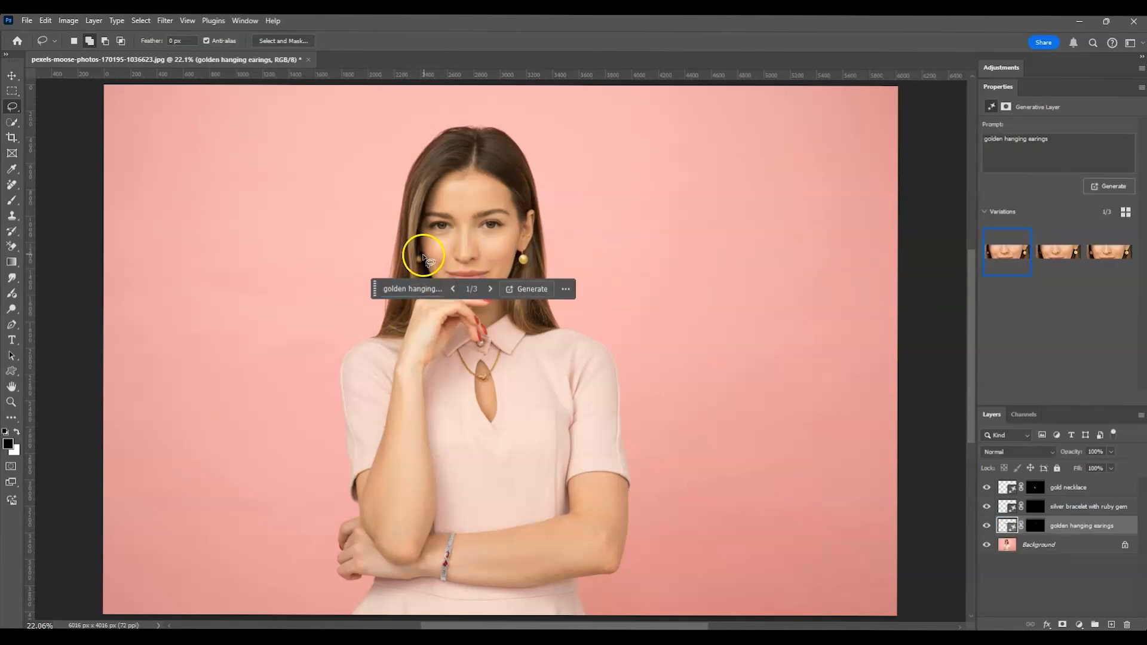
{"action": "left_click", "coordinate": [1063, 248]}
{"action": "key", "text": "ctrl+d"}
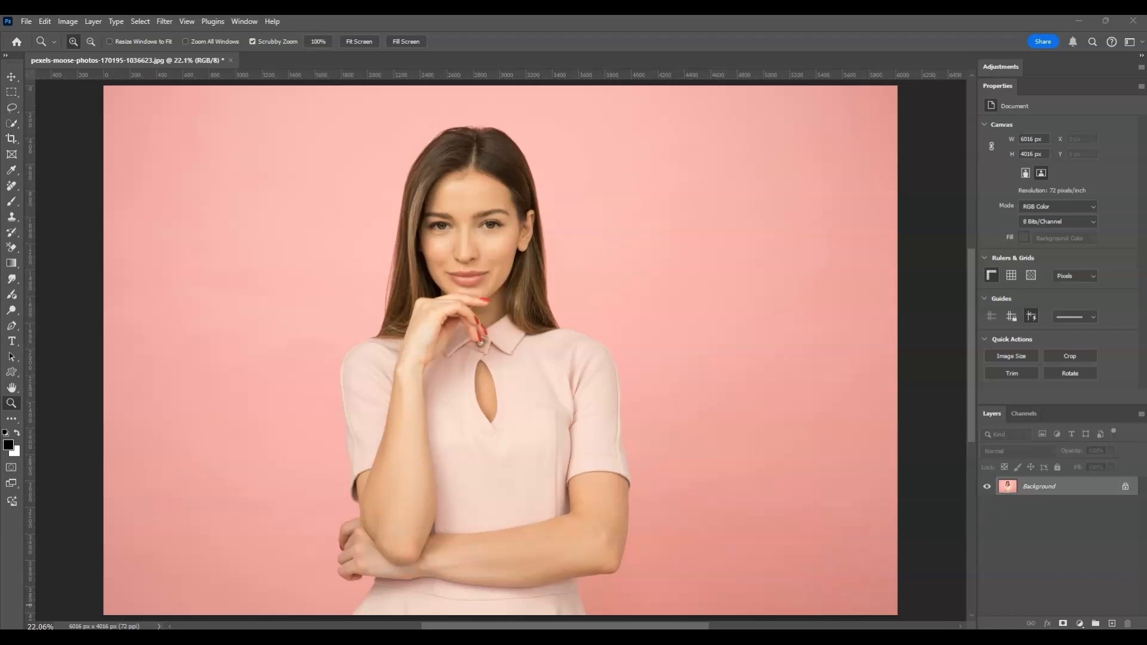
Step: Draw a Lasso selection around the woman's collar and the upper part of the dress neckline opening
{"action": "left_click", "coordinate": [12, 110]}
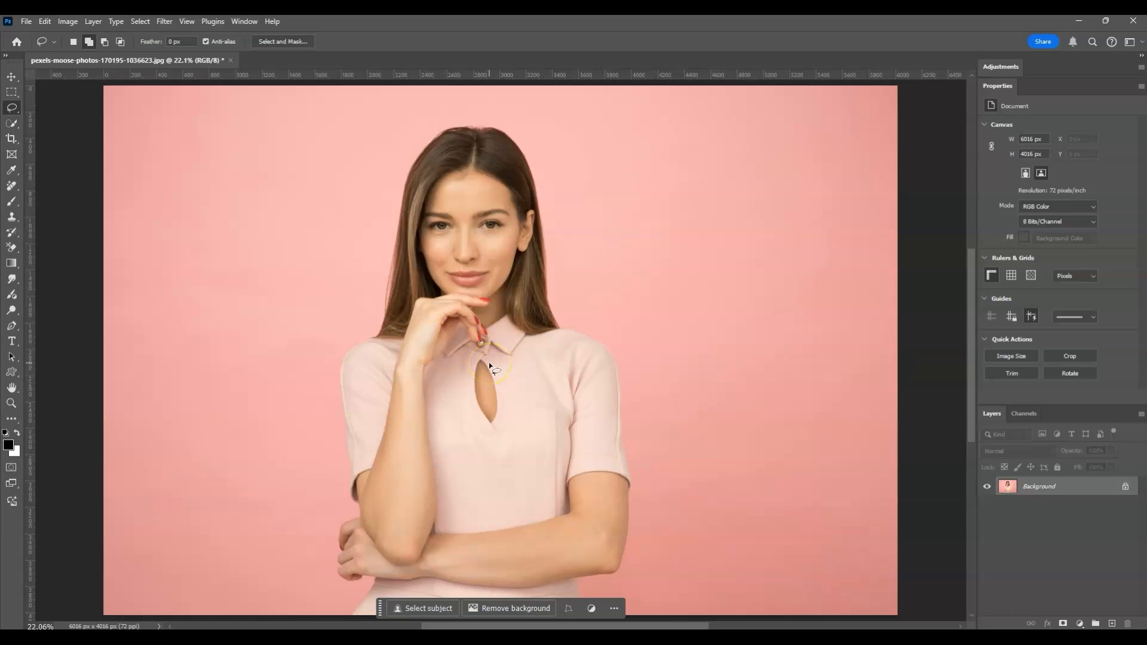
{"action": "left_click_drag", "start_coordinate": [460, 346], "coordinate": [463, 350]}
{"action": "left_click", "coordinate": [549, 247]}
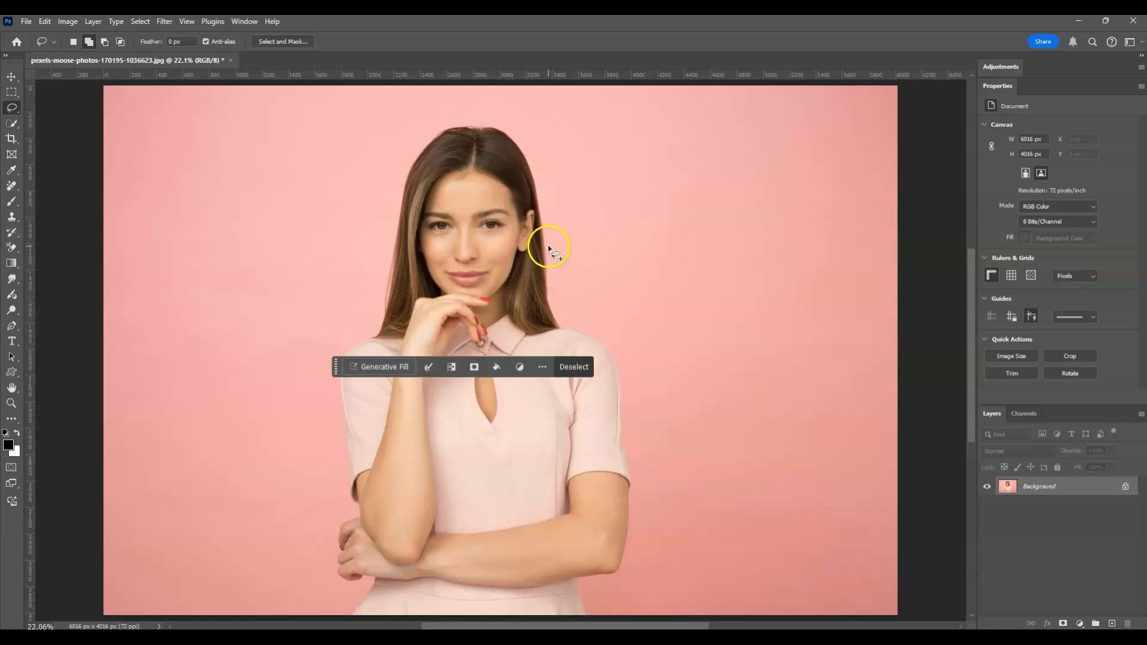
{"action": "left_click", "coordinate": [465, 360]}
{"action": "mouse_move", "coordinate": [460, 363]}
{"action": "left_mouse_down"}
{"action": "mouse_move", "coordinate": [441, 397]}
{"action": "mouse_move", "coordinate": [481, 389]}
{"action": "mouse_move", "coordinate": [506, 356]}
{"action": "mouse_move", "coordinate": [473, 380]}
{"action": "mouse_move", "coordinate": [452, 355]}
{"action": "mouse_move", "coordinate": [491, 364]}
{"action": "left_mouse_up"}
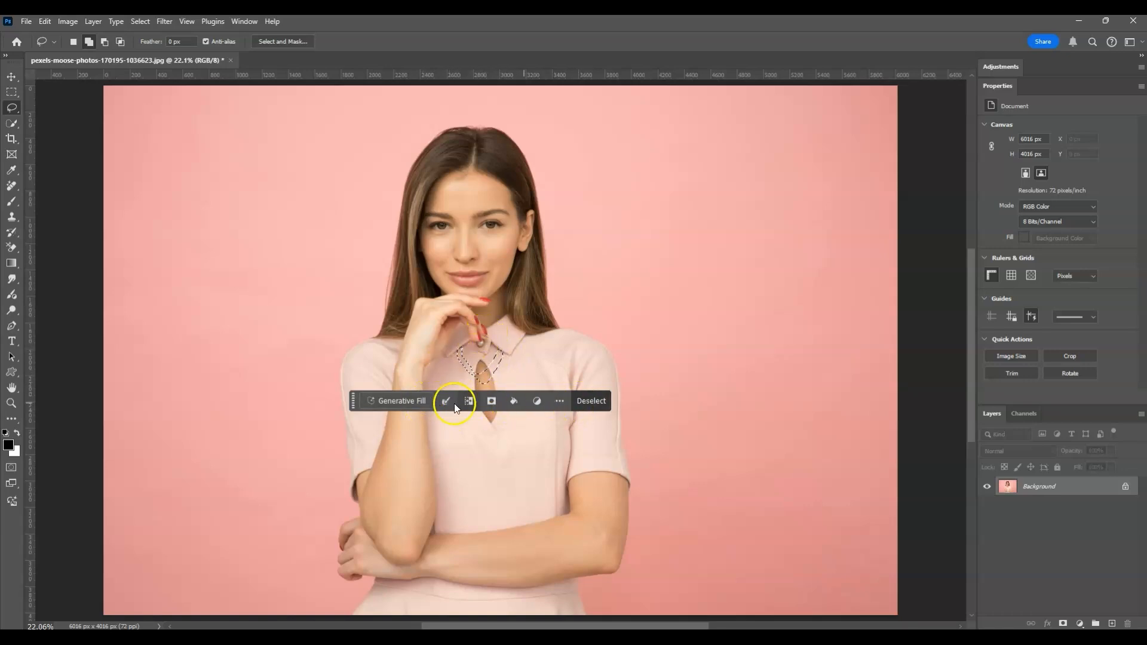
Step: Run Generative Fill on the neckline selection with the prompt "gold necklace"
{"action": "left_click", "coordinate": [424, 403]}
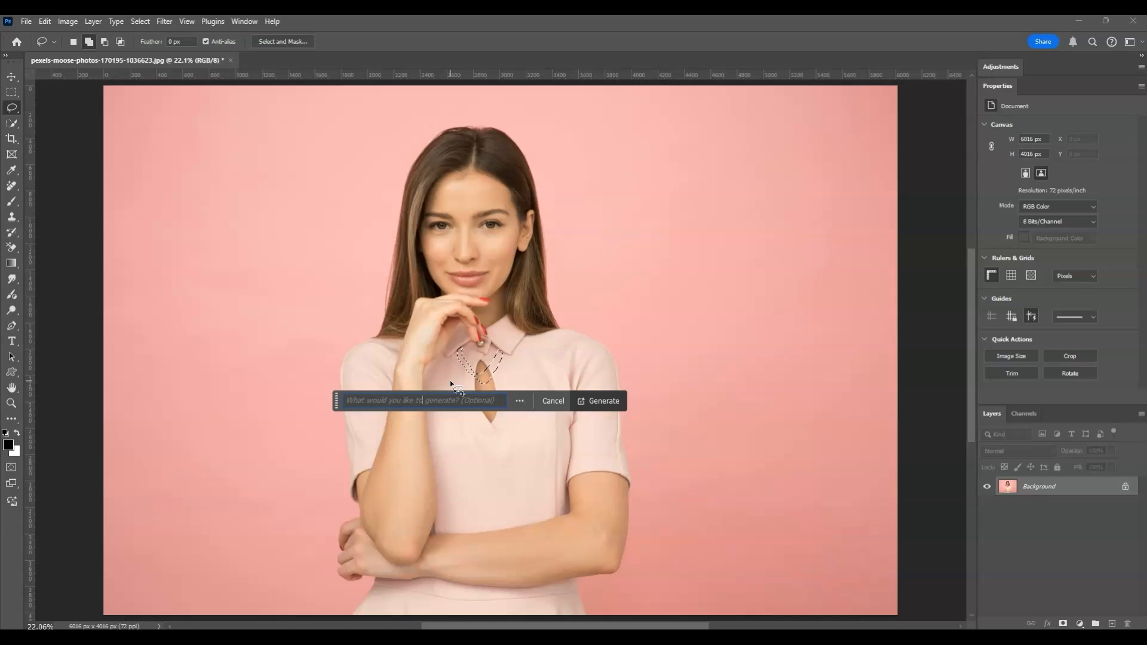
{"action": "type", "text": "gold necklace"}
{"action": "left_click", "coordinate": [609, 404]}
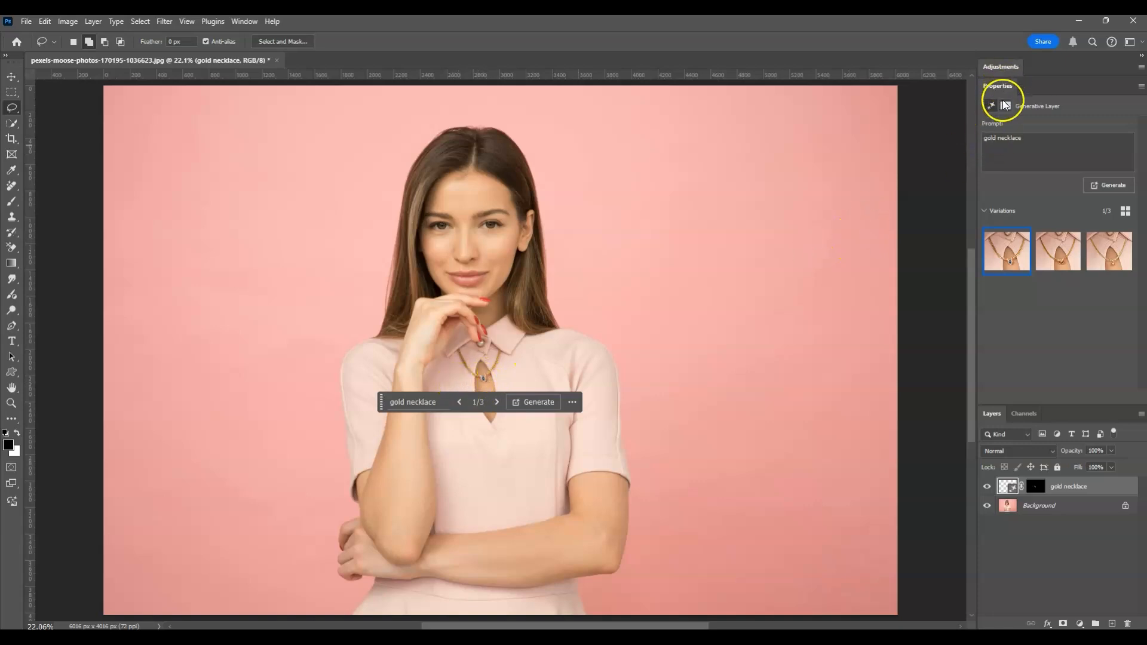
Step: Compare the generated necklace variations and keep the second one
{"action": "left_click", "coordinate": [1058, 256]}
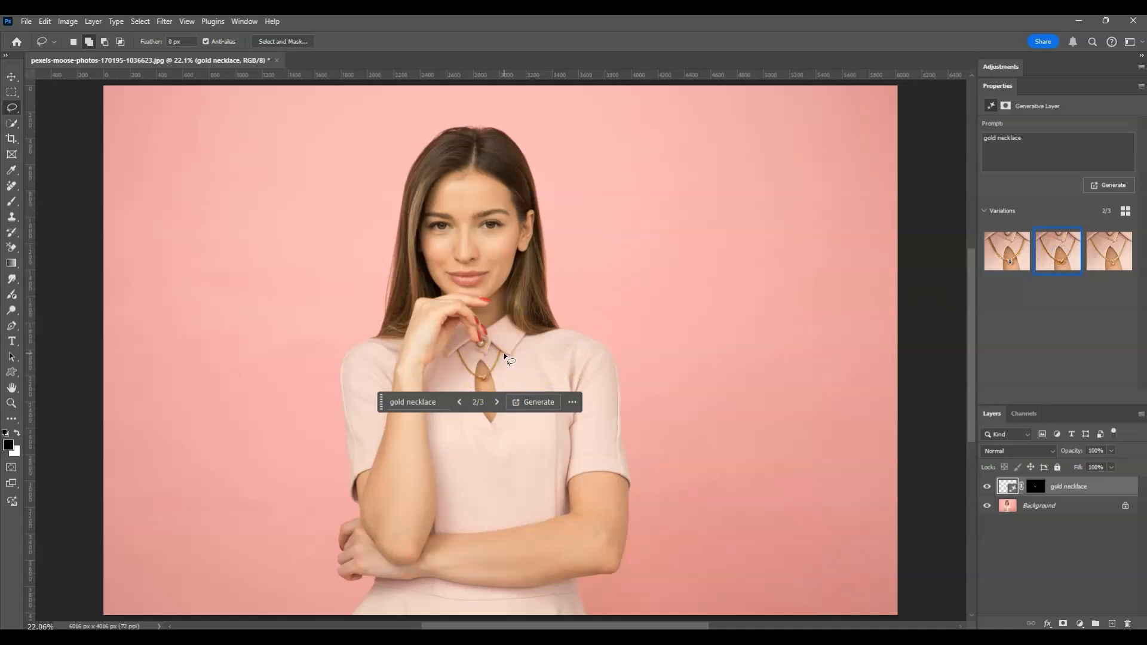
{"action": "left_click", "coordinate": [1094, 245]}
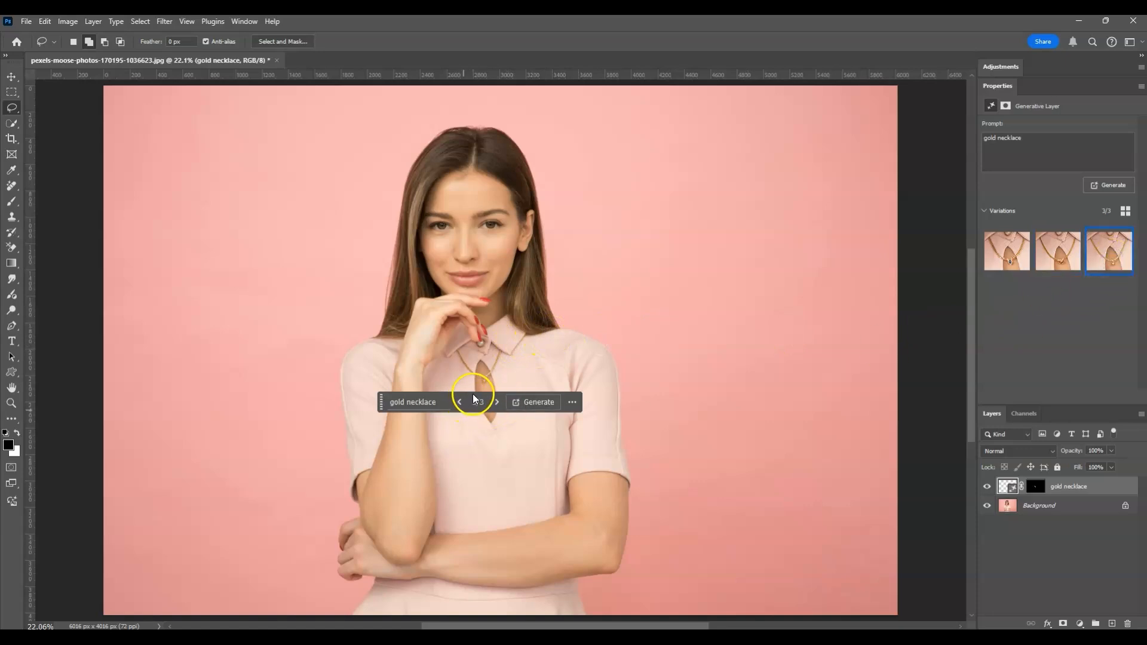
{"action": "left_click", "coordinate": [1057, 252]}
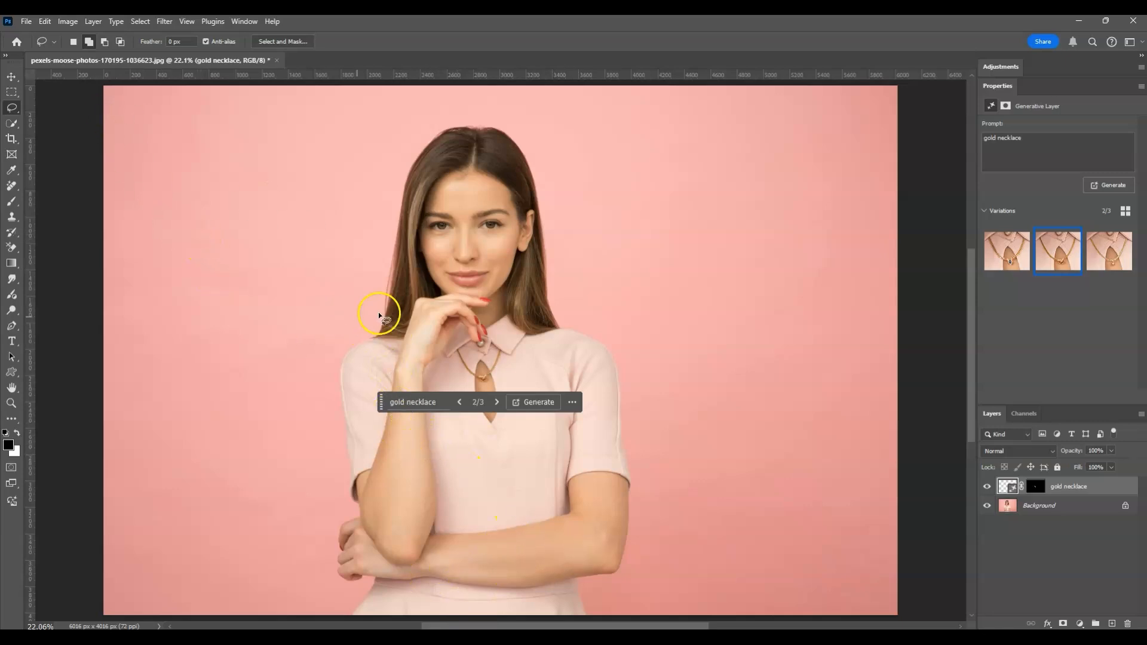
Step: On the Background layer, lasso a narrow band across the lower arm's wrist and generate "silver bracelet with ruby gem" in it
{"action": "left_click", "coordinate": [1051, 511]}
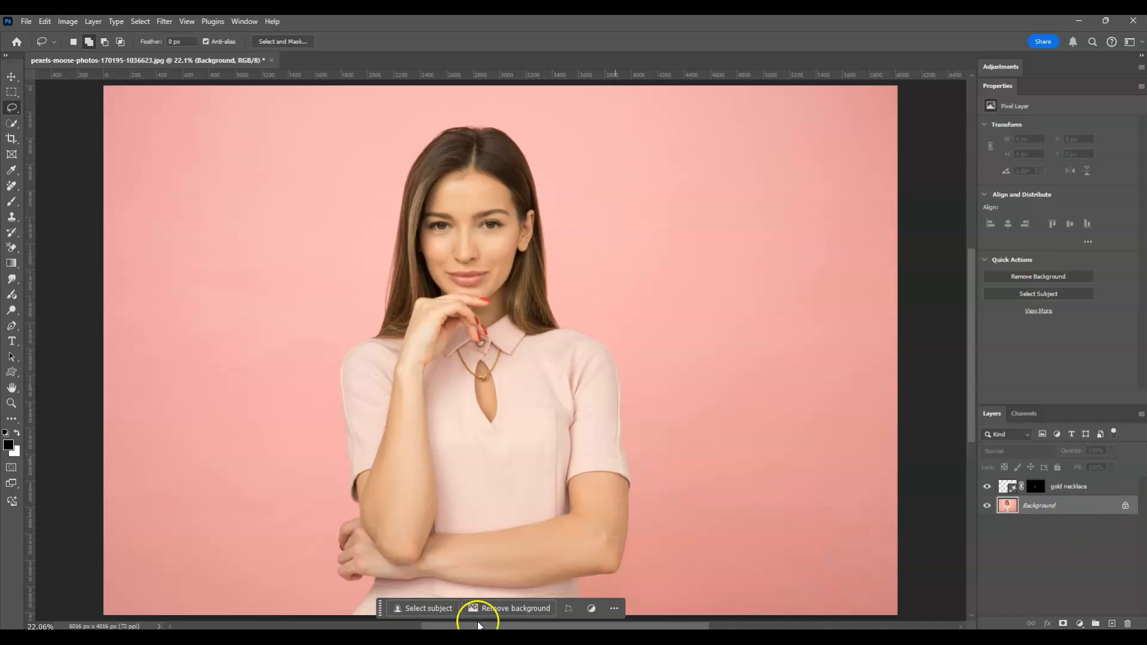
{"action": "mouse_move", "coordinate": [448, 582]}
{"action": "left_mouse_down"}
{"action": "mouse_move", "coordinate": [442, 556]}
{"action": "mouse_move", "coordinate": [457, 539]}
{"action": "mouse_move", "coordinate": [449, 584]}
{"action": "left_mouse_up"}
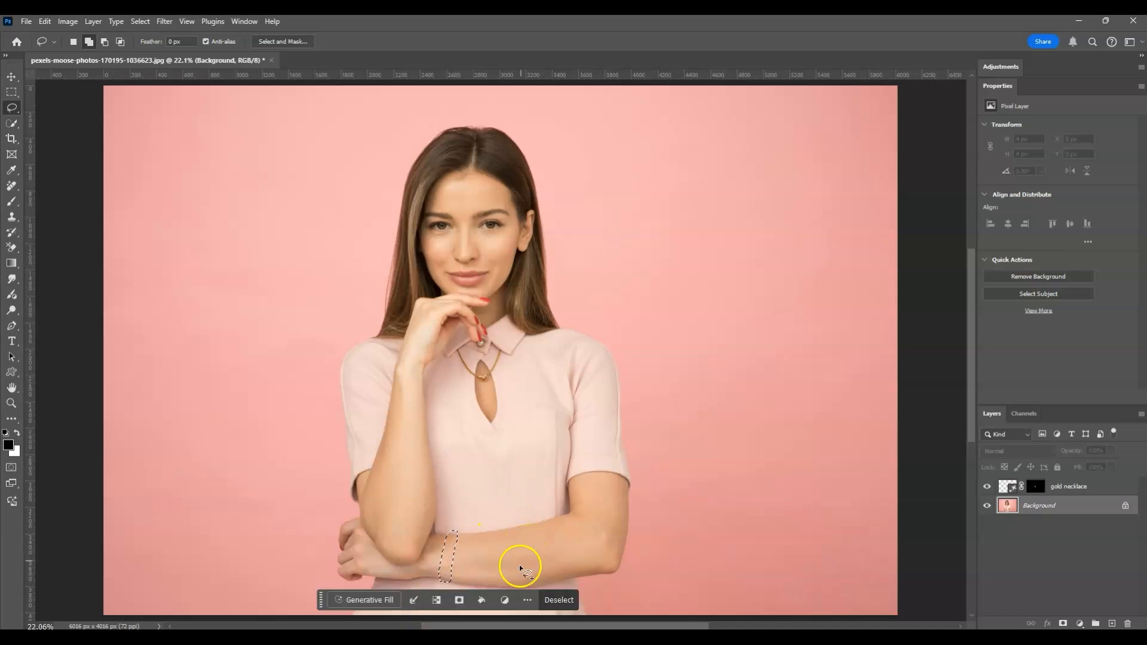
{"action": "left_click", "coordinate": [368, 601]}
{"action": "left_click", "coordinate": [370, 601]}
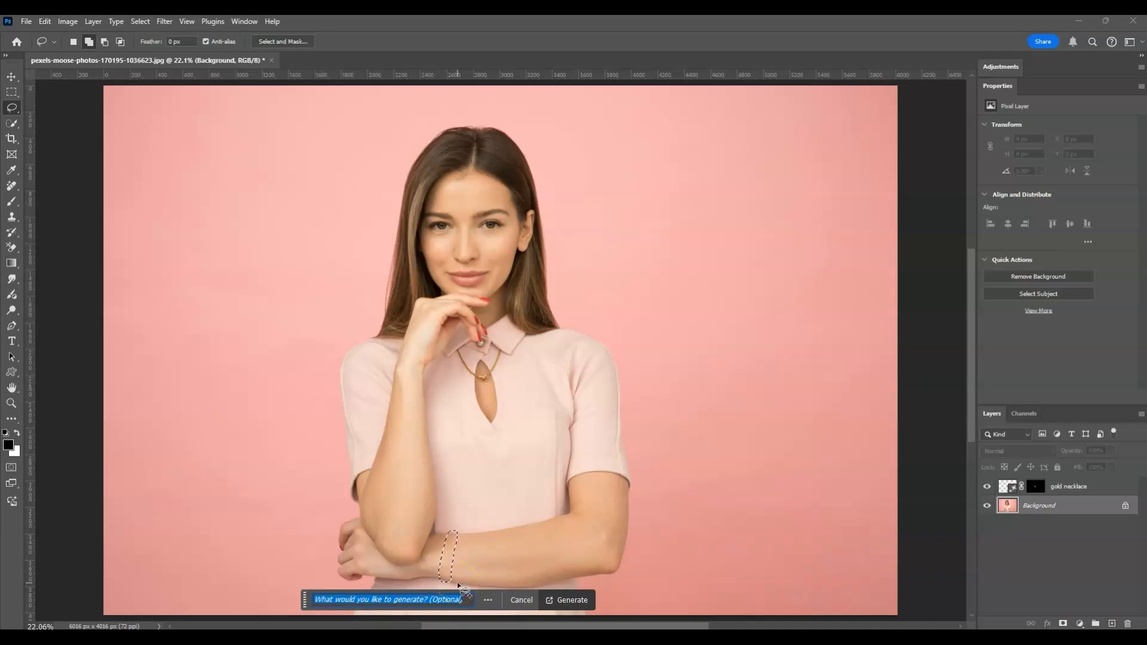
{"action": "type", "text": "silver "}
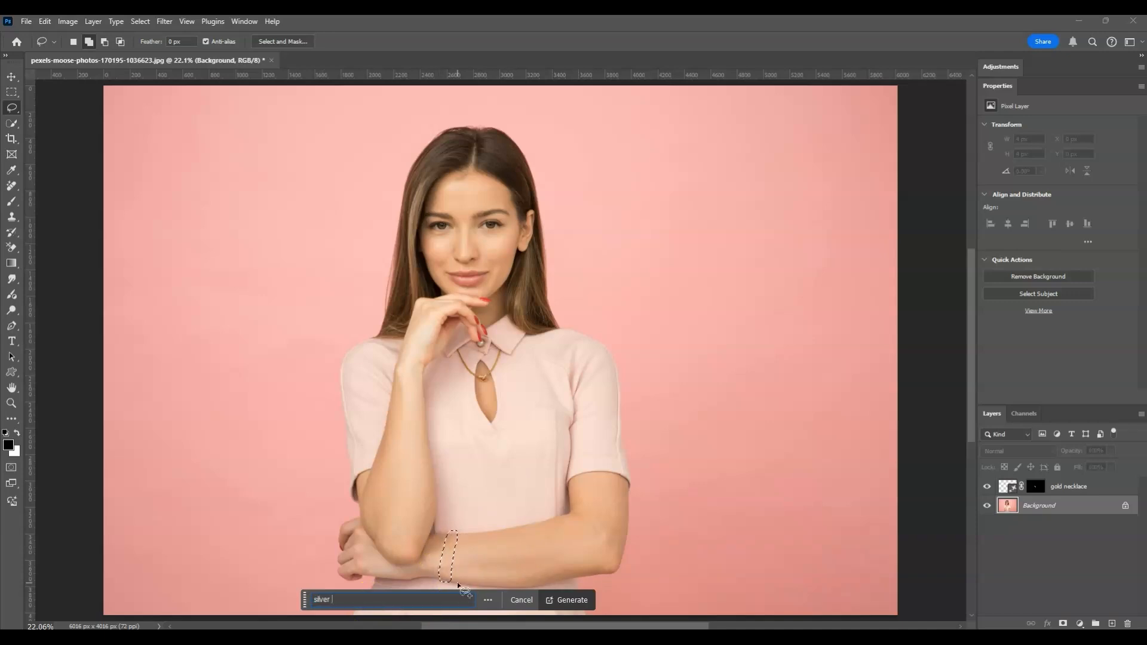
{"action": "type", "text": "bracelet with ruby gem"}
{"action": "left_click", "coordinate": [561, 601]}
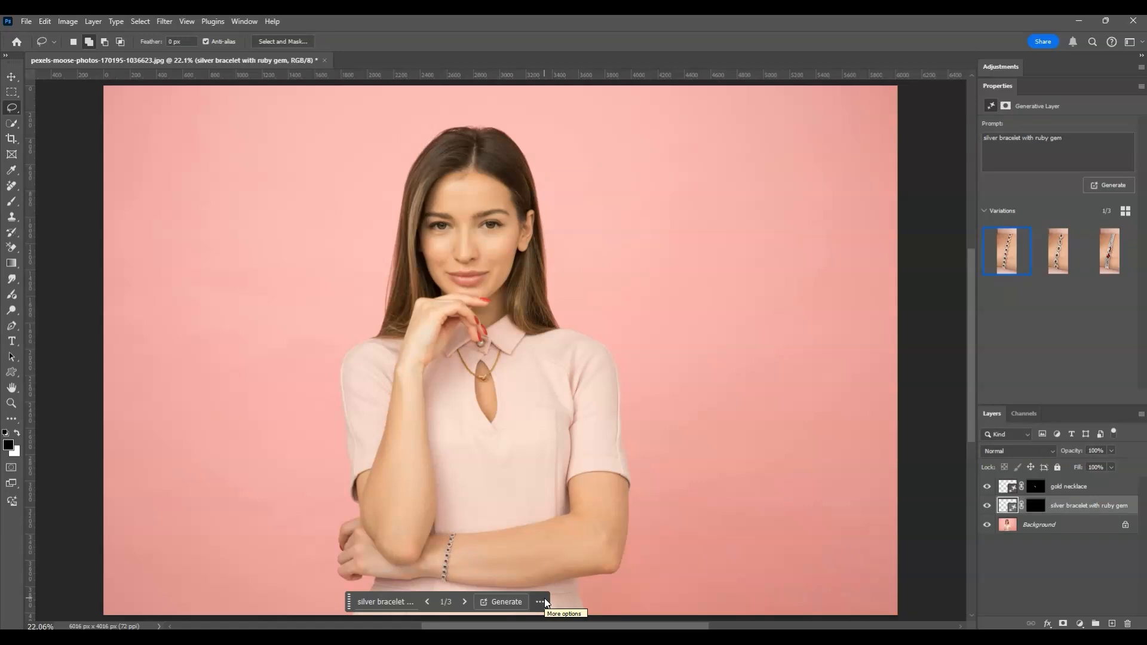
Step: Compare the generated bracelet variations and keep the third one
{"action": "left_click", "coordinate": [534, 536]}
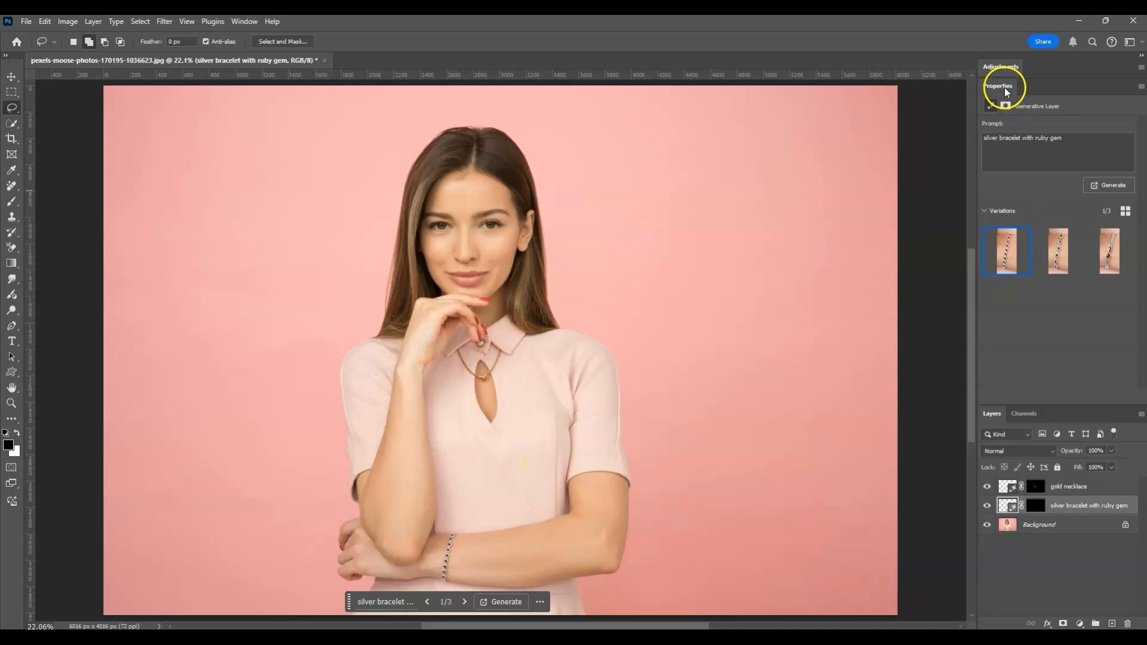
{"action": "left_click", "coordinate": [1067, 260]}
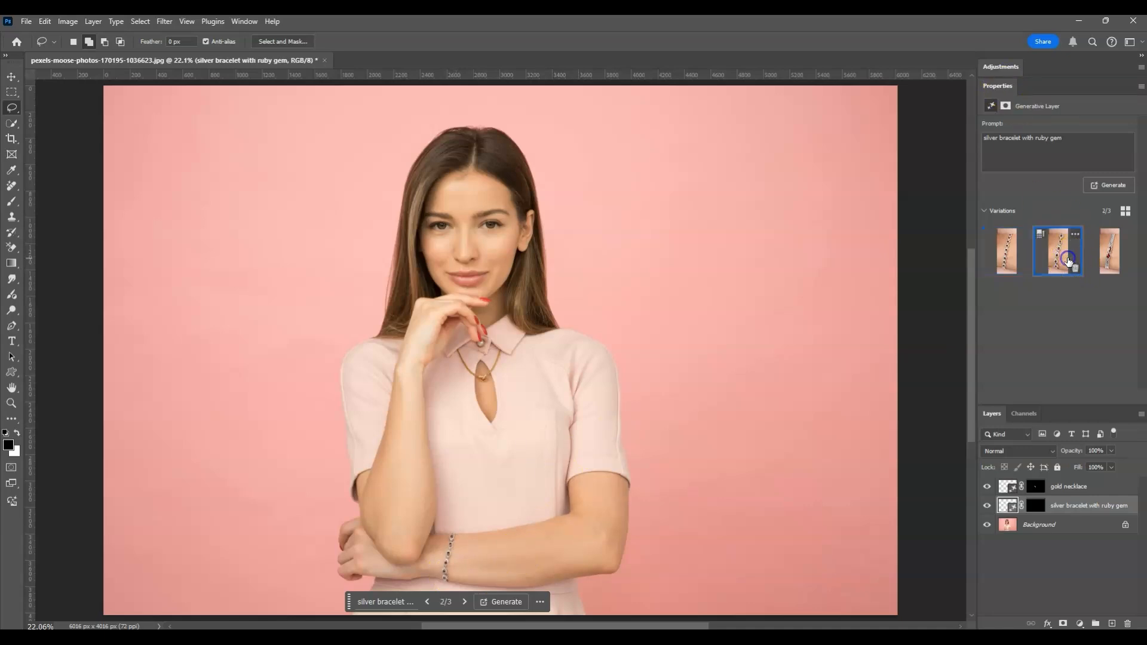
{"action": "left_click", "coordinate": [1058, 251]}
{"action": "left_click", "coordinate": [1108, 256]}
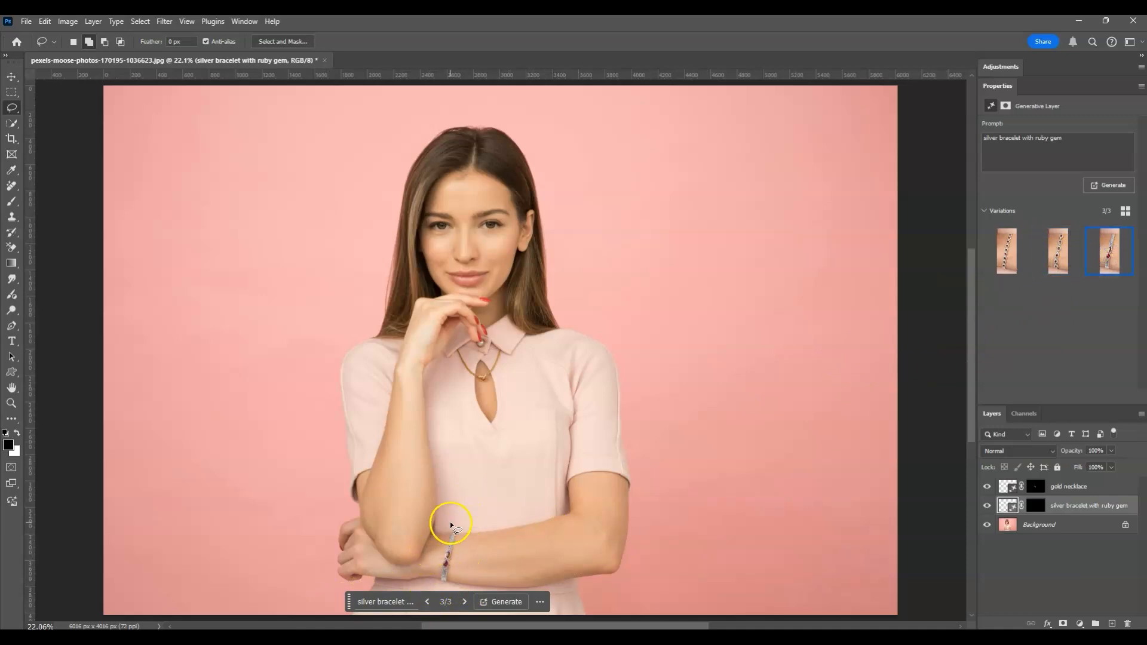
{"action": "mouse_move", "coordinate": [1127, 256]}
Step: On the Background layer, draw Lasso selections below both of the woman's ears
{"action": "left_click", "coordinate": [1072, 524]}
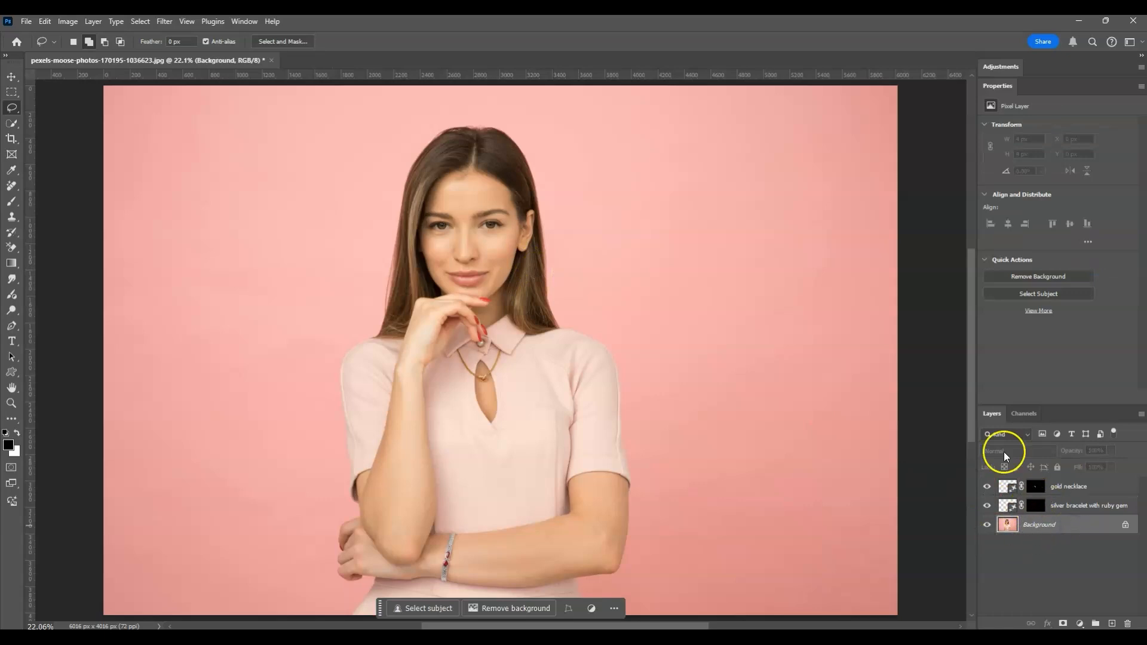
{"action": "left_click", "coordinate": [1044, 533]}
{"action": "mouse_move", "coordinate": [518, 265]}
{"action": "left_mouse_down"}
{"action": "mouse_move", "coordinate": [519, 240]}
{"action": "mouse_move", "coordinate": [531, 244]}
{"action": "mouse_move", "coordinate": [519, 267]}
{"action": "left_mouse_up"}
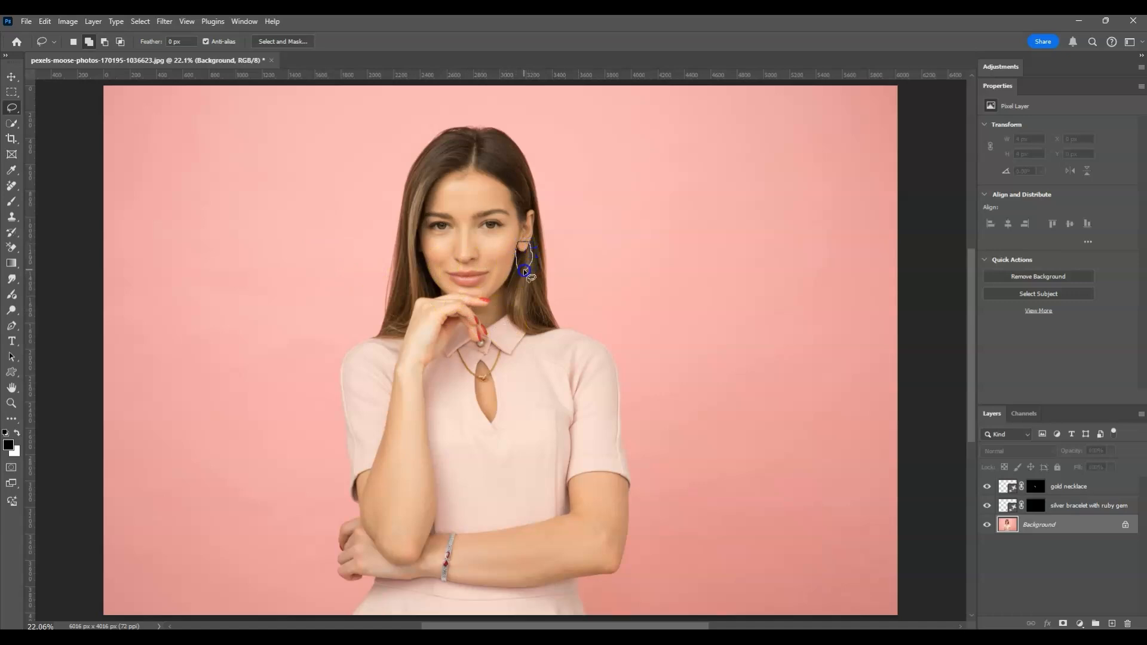
{"action": "left_click", "coordinate": [529, 252]}
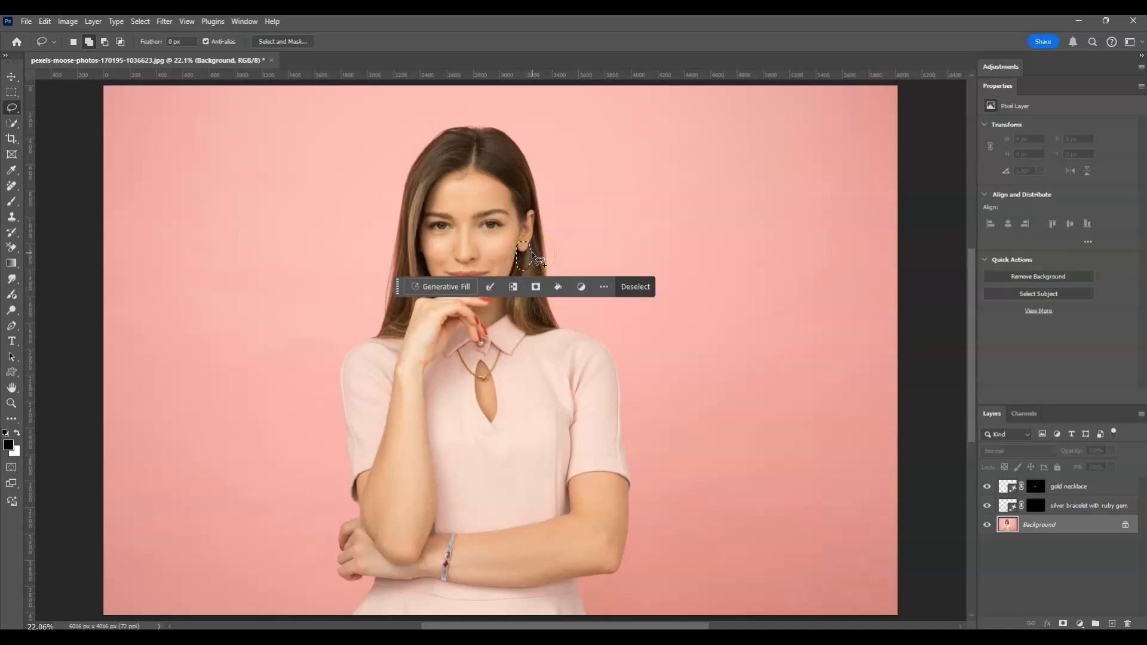
{"action": "mouse_move", "coordinate": [422, 247]}
{"action": "left_mouse_down"}
{"action": "mouse_move", "coordinate": [420, 268]}
{"action": "mouse_move", "coordinate": [425, 256]}
{"action": "left_mouse_up"}
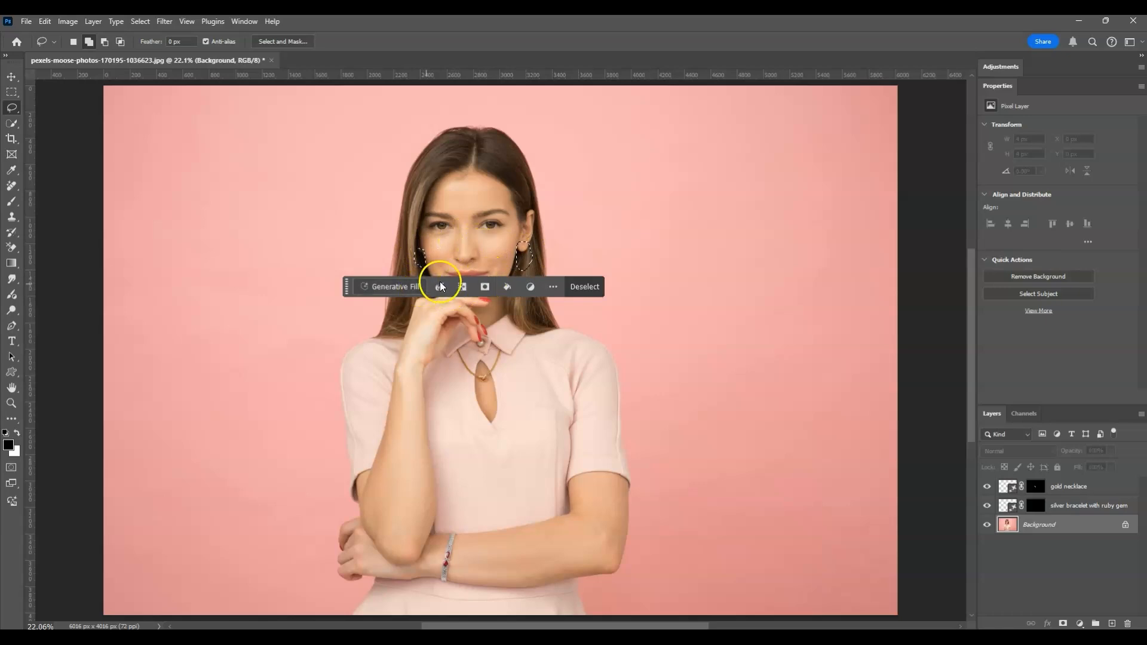
Step: Run Generative Fill on the two ear selections with the prompt "golden hanging earings"
{"action": "left_click", "coordinate": [399, 285]}
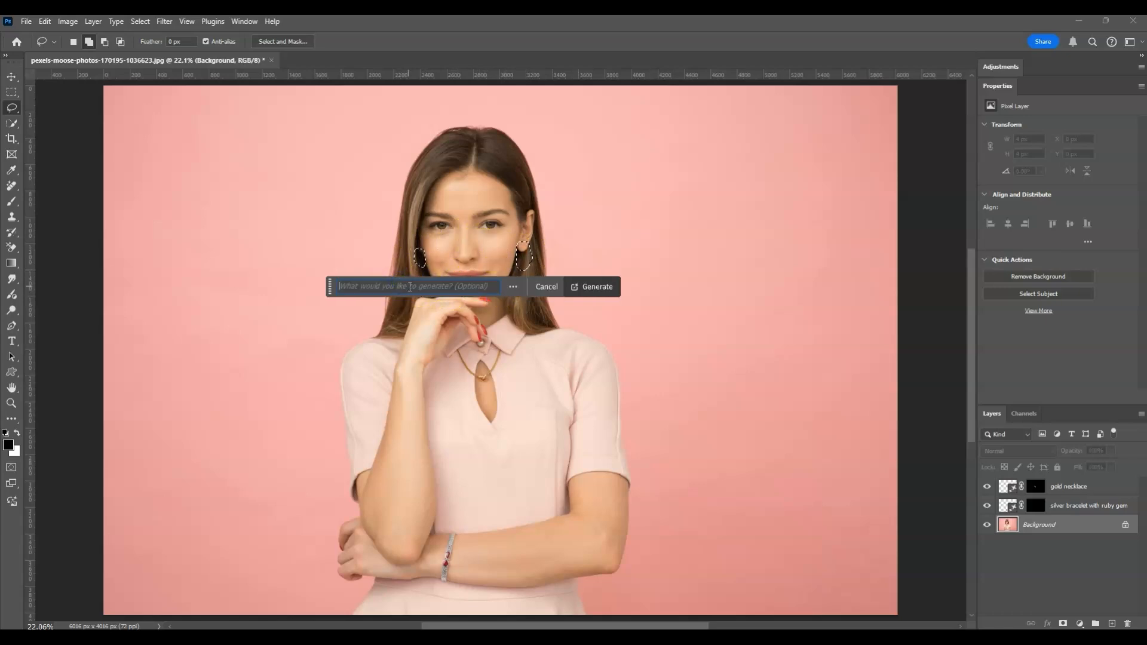
{"action": "left_click_drag", "start_coordinate": [492, 286], "coordinate": [270, 287]}
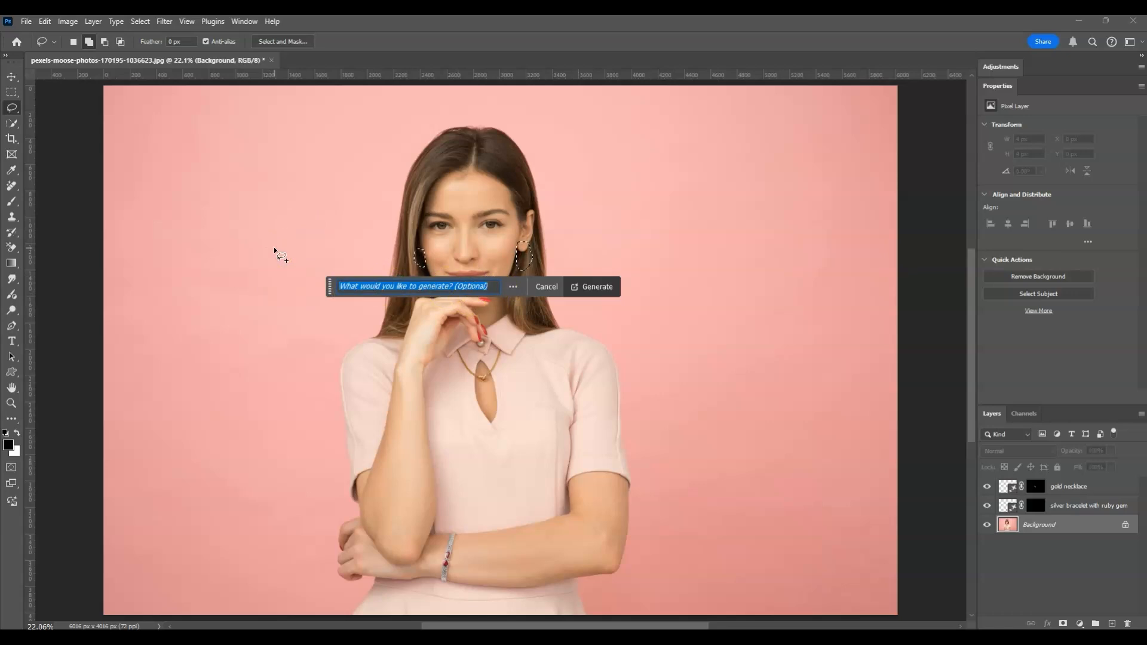
{"action": "type", "text": "golden hanging earings"}
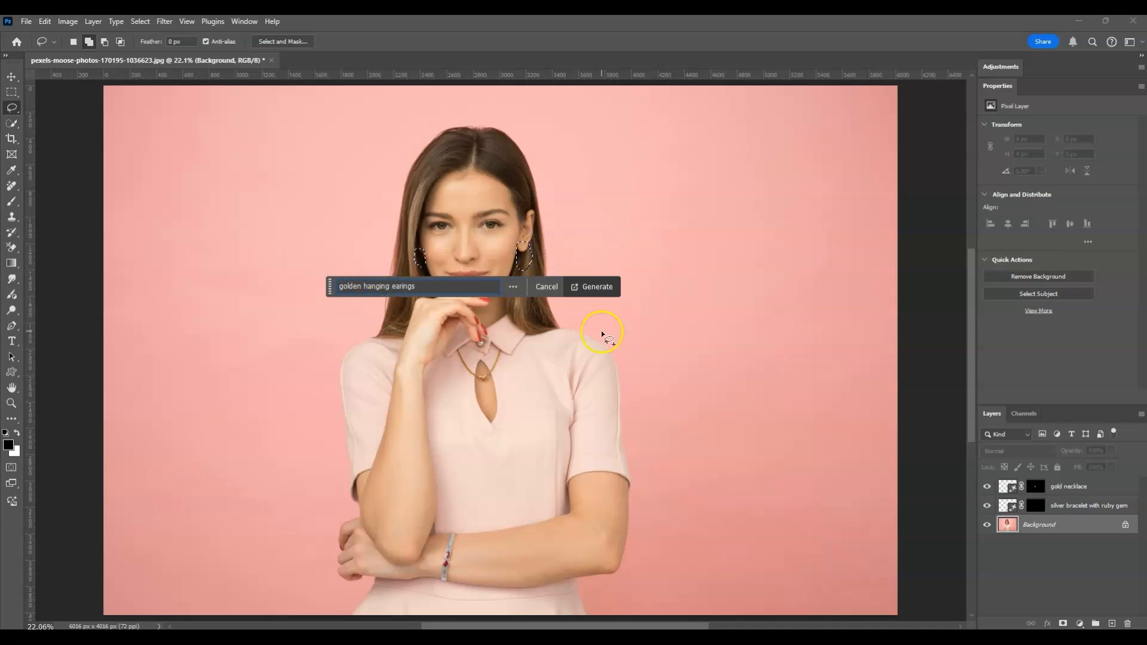
{"action": "left_click", "coordinate": [604, 291]}
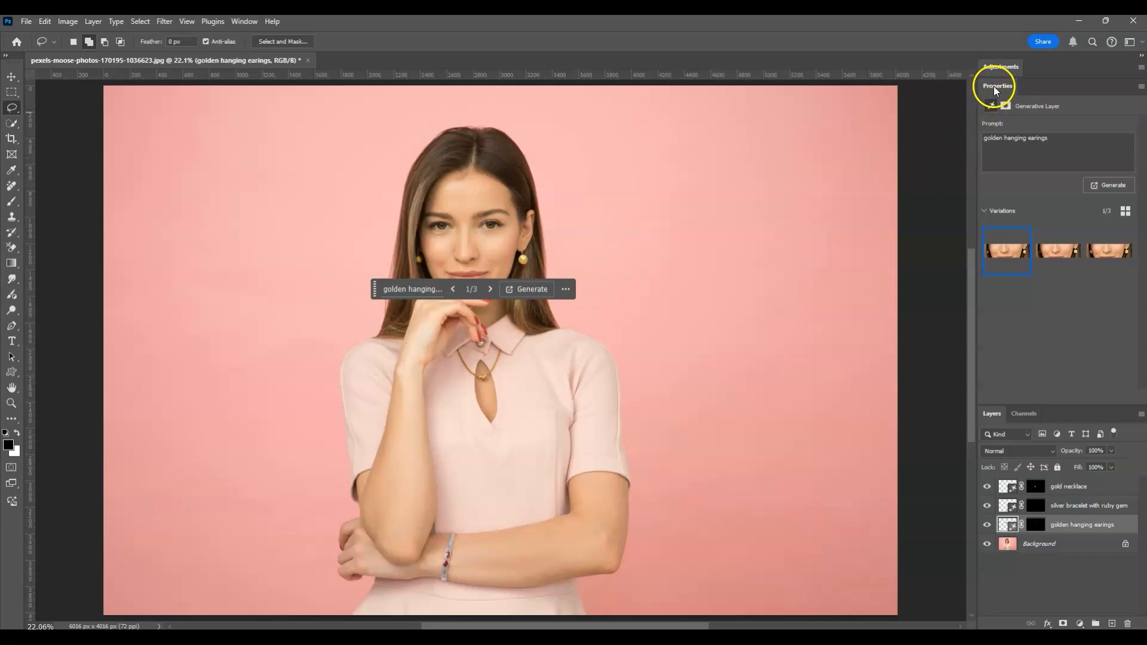
Step: Compare the generated earring variations and keep the second one
{"action": "left_click", "coordinate": [1056, 258]}
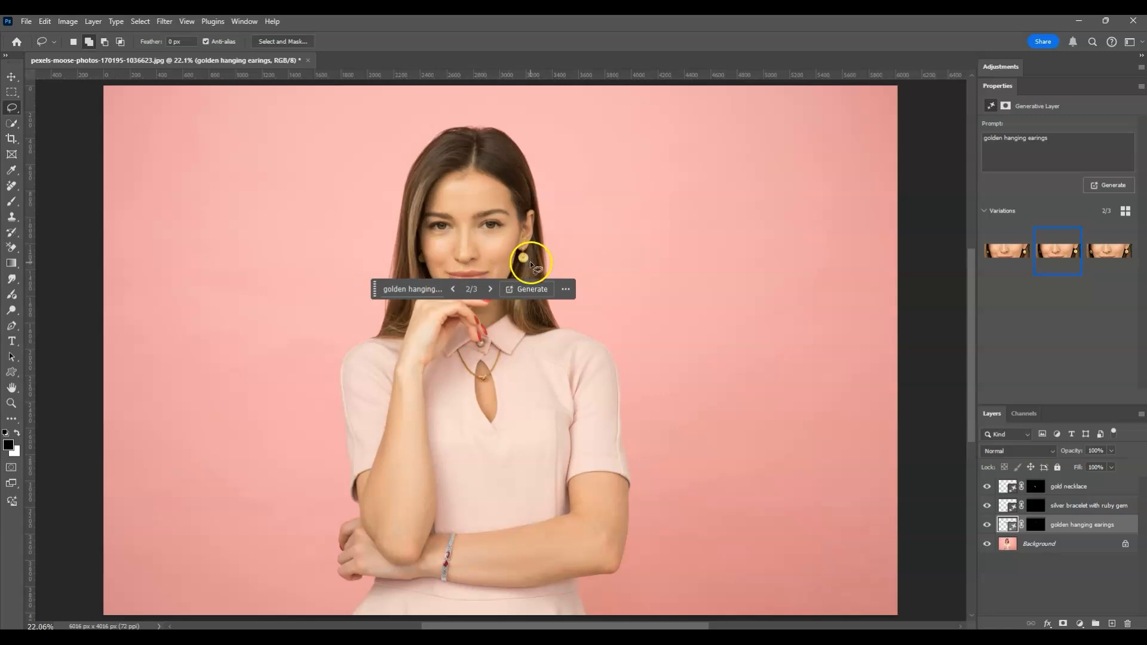
{"action": "left_click", "coordinate": [1107, 251]}
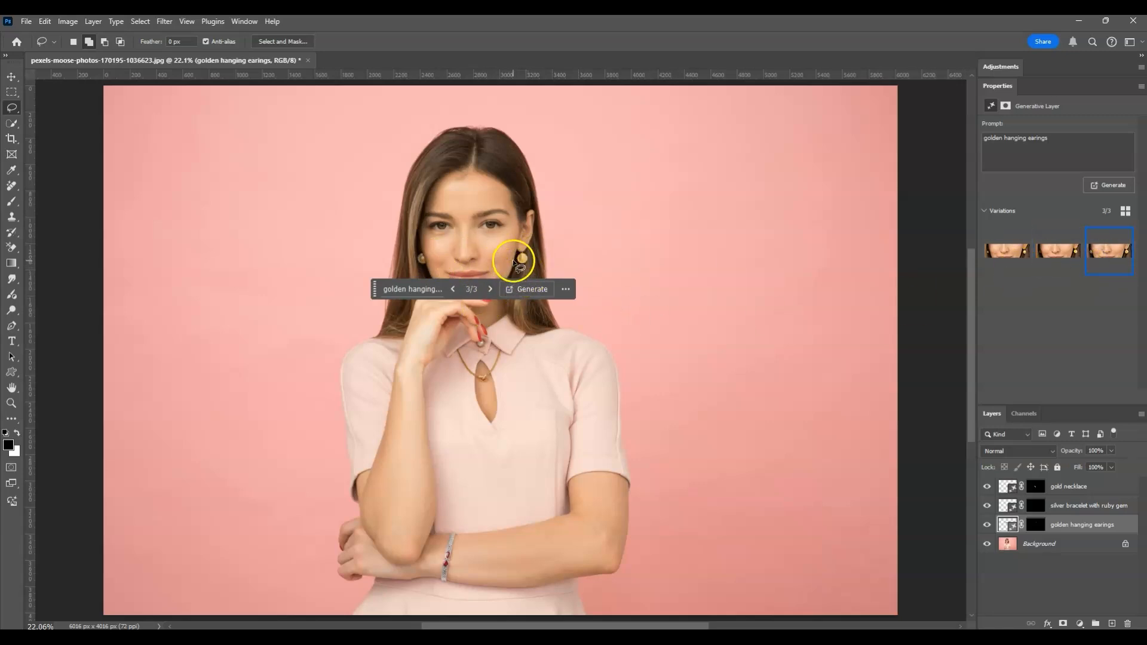
{"action": "left_click", "coordinate": [1006, 249]}
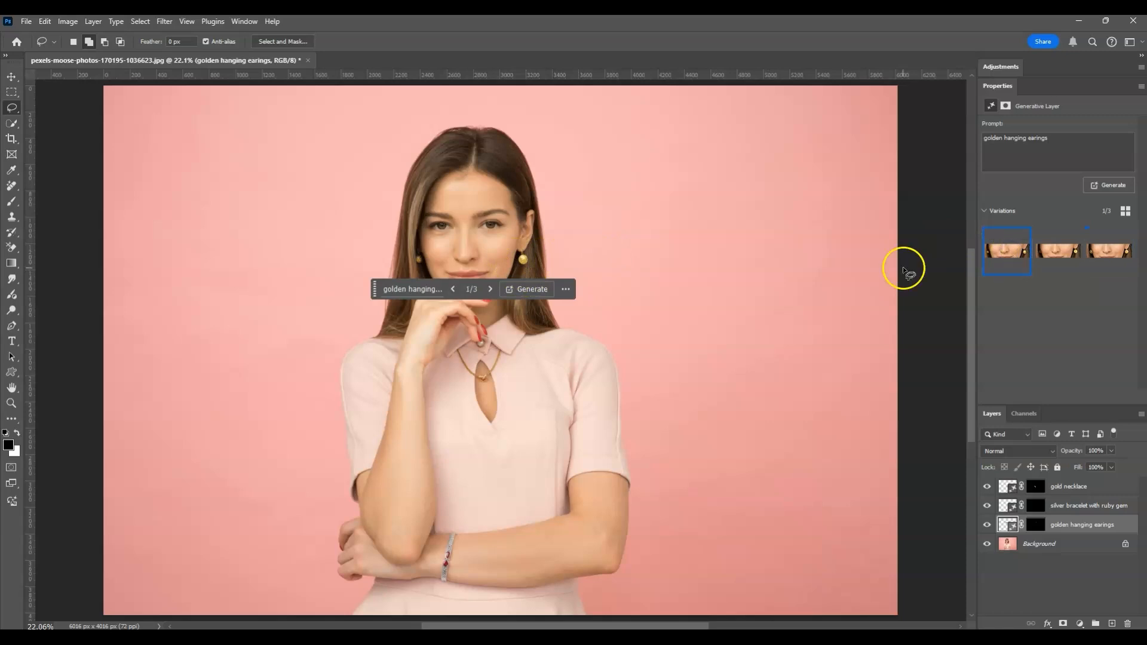
{"action": "left_click", "coordinate": [1071, 253]}
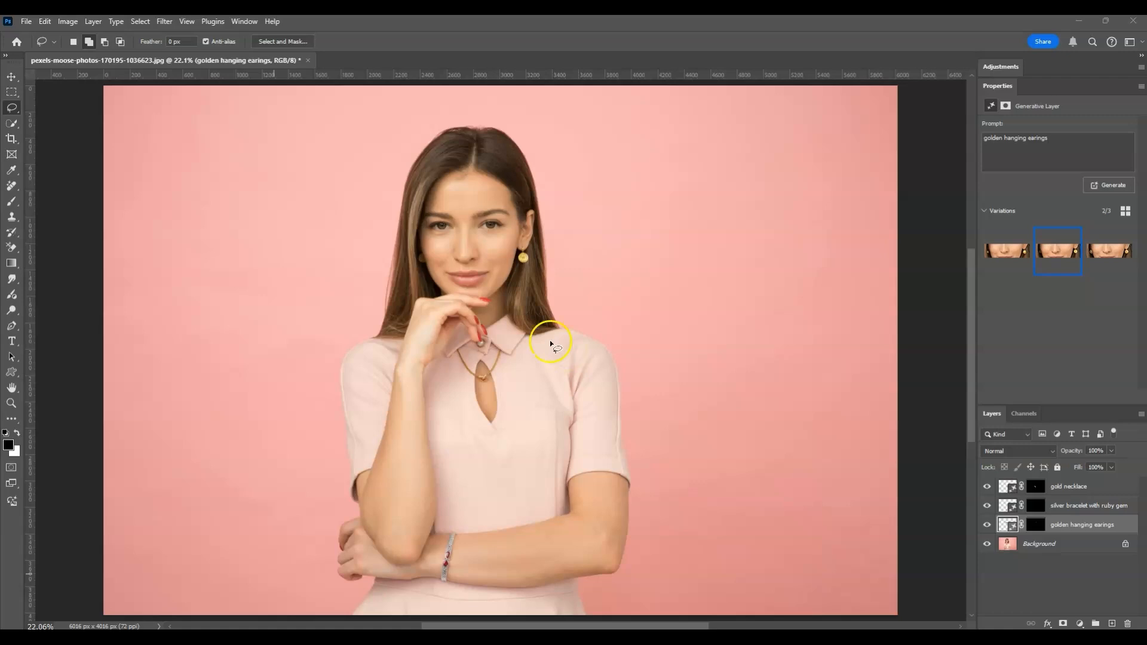
Step: On the Background layer, lasso the raised arm's wrist and enter "wrist watch" as its Generative Fill prompt
{"action": "left_click", "coordinate": [1056, 551]}
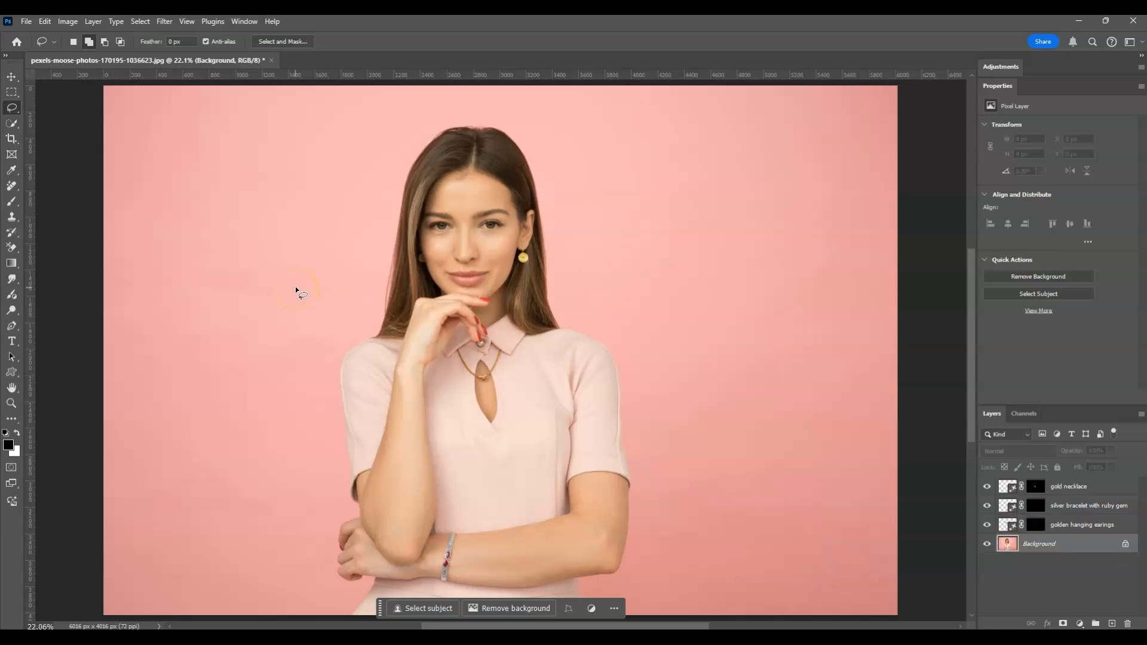
{"action": "mouse_move", "coordinate": [392, 362]}
{"action": "left_mouse_down"}
{"action": "mouse_move", "coordinate": [425, 369]}
{"action": "mouse_move", "coordinate": [428, 393]}
{"action": "mouse_move", "coordinate": [399, 392]}
{"action": "mouse_move", "coordinate": [393, 361]}
{"action": "left_mouse_up"}
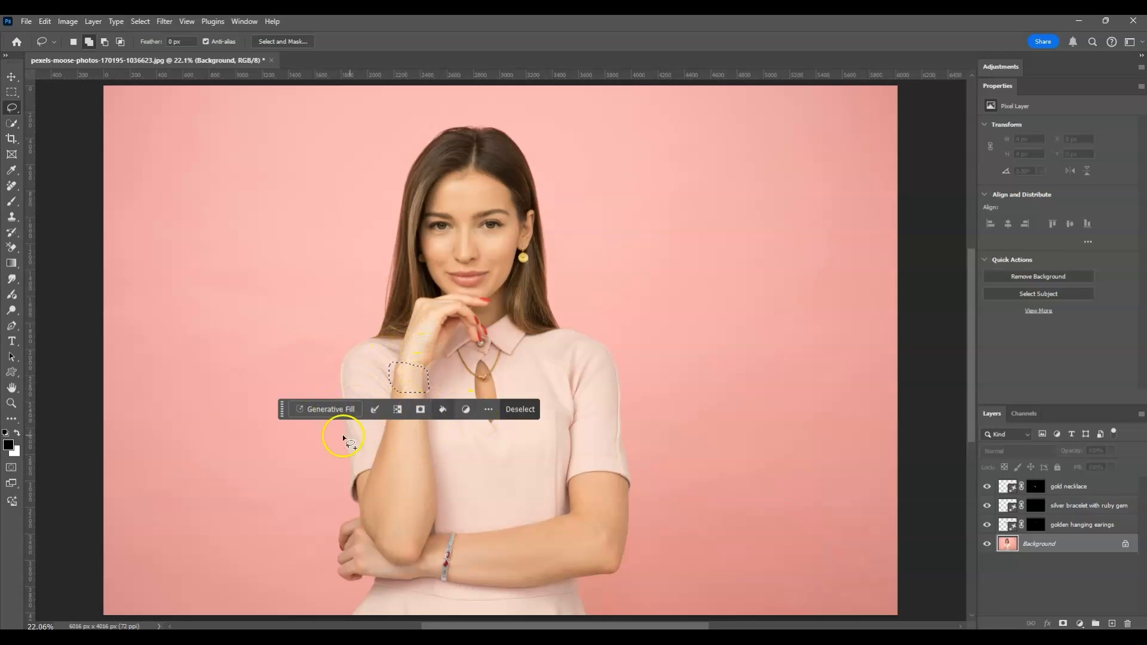
{"action": "left_click", "coordinate": [331, 411]}
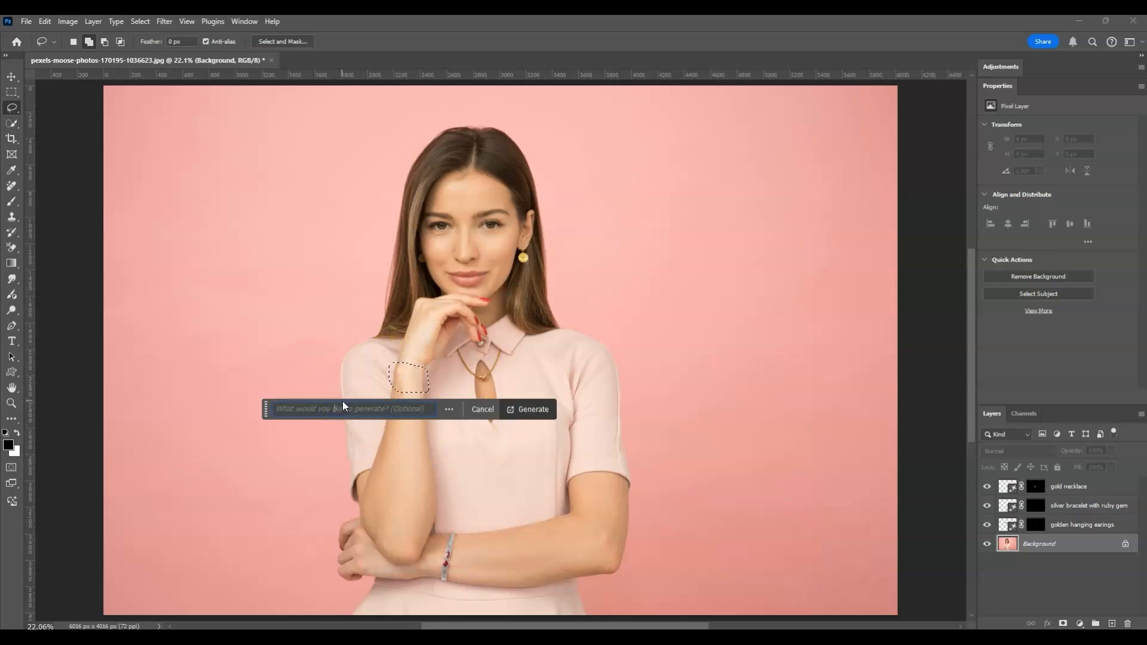
{"action": "left_click", "coordinate": [360, 410]}
{"action": "type", "text": "wrist watch"}
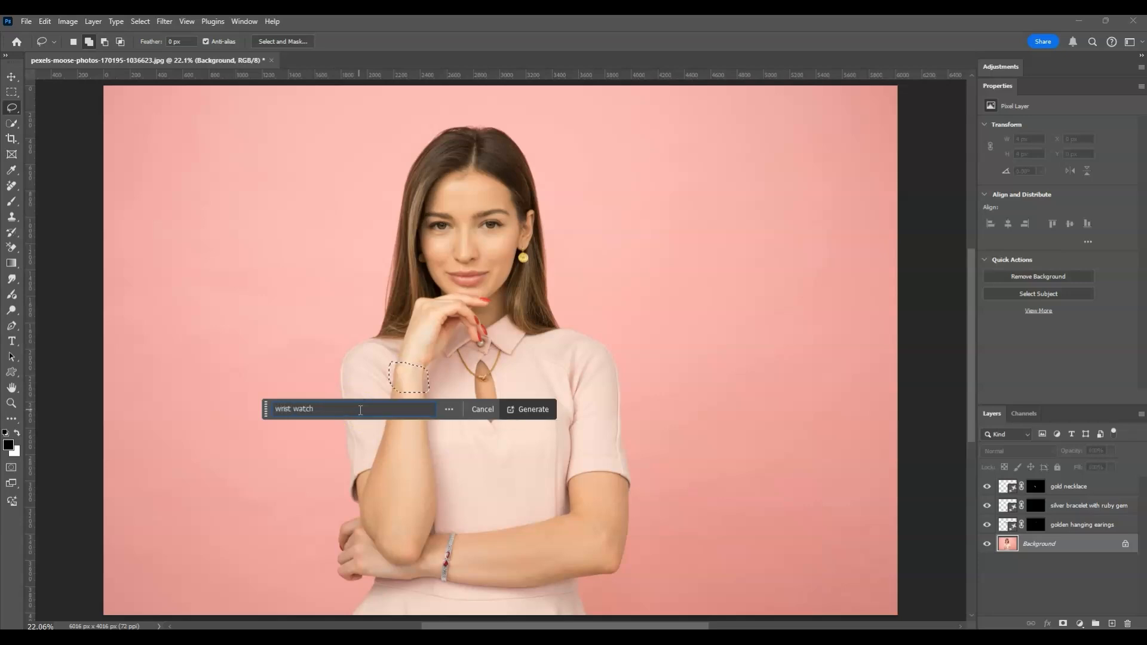
Step: Extend the prompt to "golden elegant wrist watch" and generate the fill
{"action": "left_click_drag", "start_coordinate": [275, 410], "coordinate": [314, 414]}
{"action": "type", "text": "golden"}
{"action": "left_click", "coordinate": [307, 410]}
{"action": "type", "text": "elegant"}
{"action": "left_click", "coordinate": [279, 412]}
{"action": "left_click", "coordinate": [528, 409]}
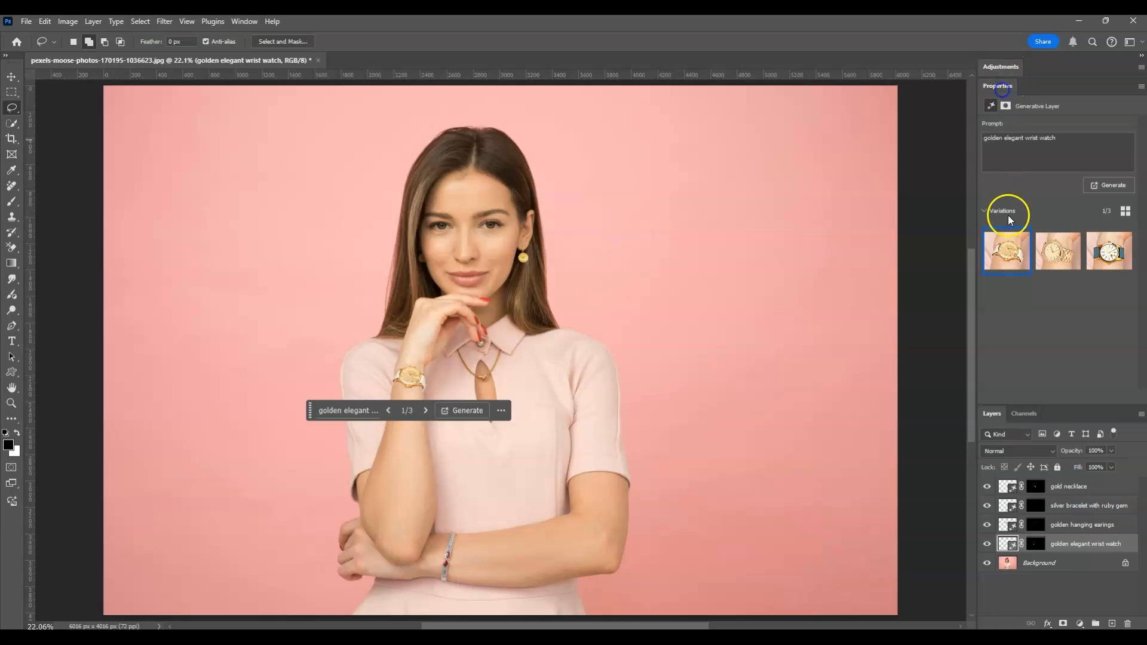
Step: Compare the generated watch variations, keep the second one, and deselect all layers
{"action": "left_click", "coordinate": [1044, 261]}
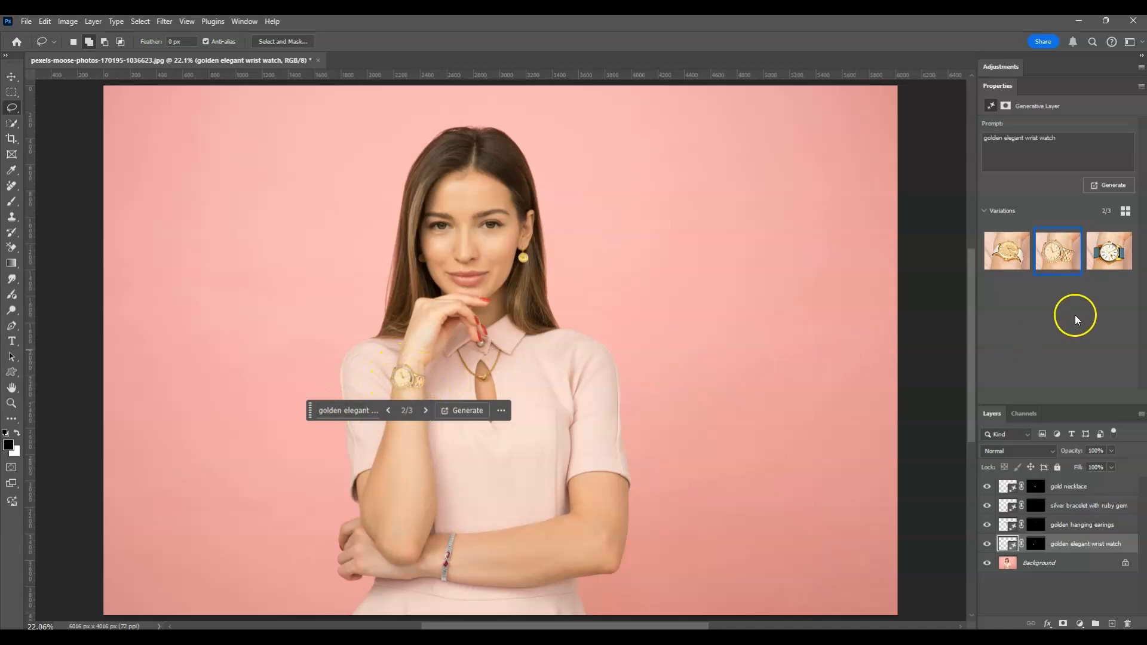
{"action": "left_click", "coordinate": [1109, 250]}
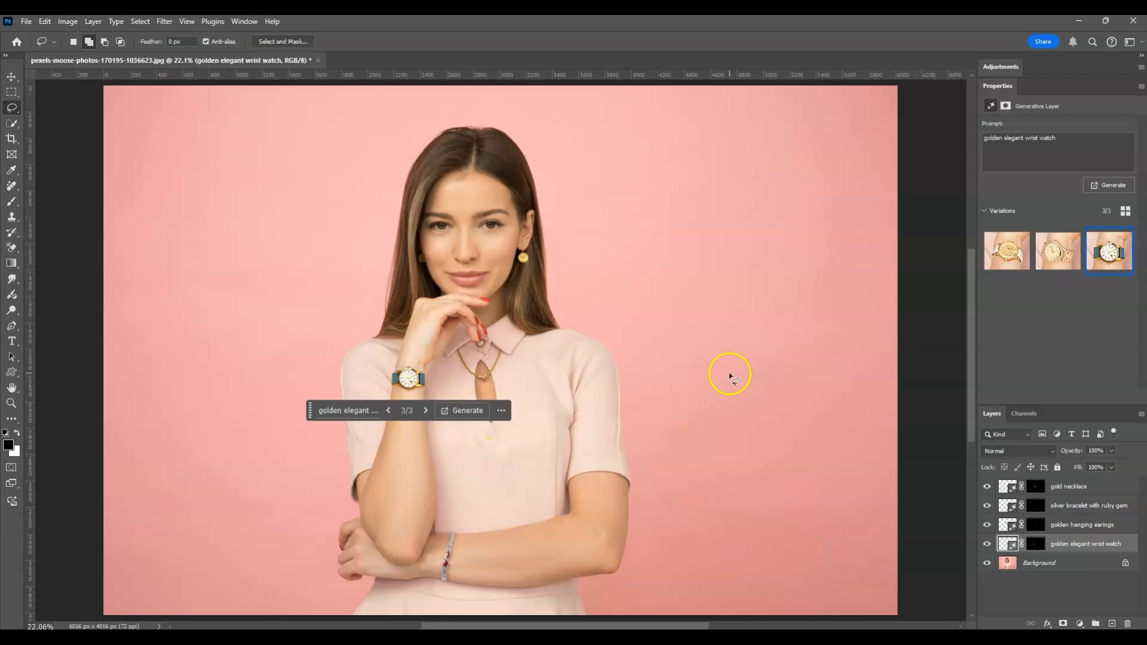
{"action": "left_click", "coordinate": [1062, 261]}
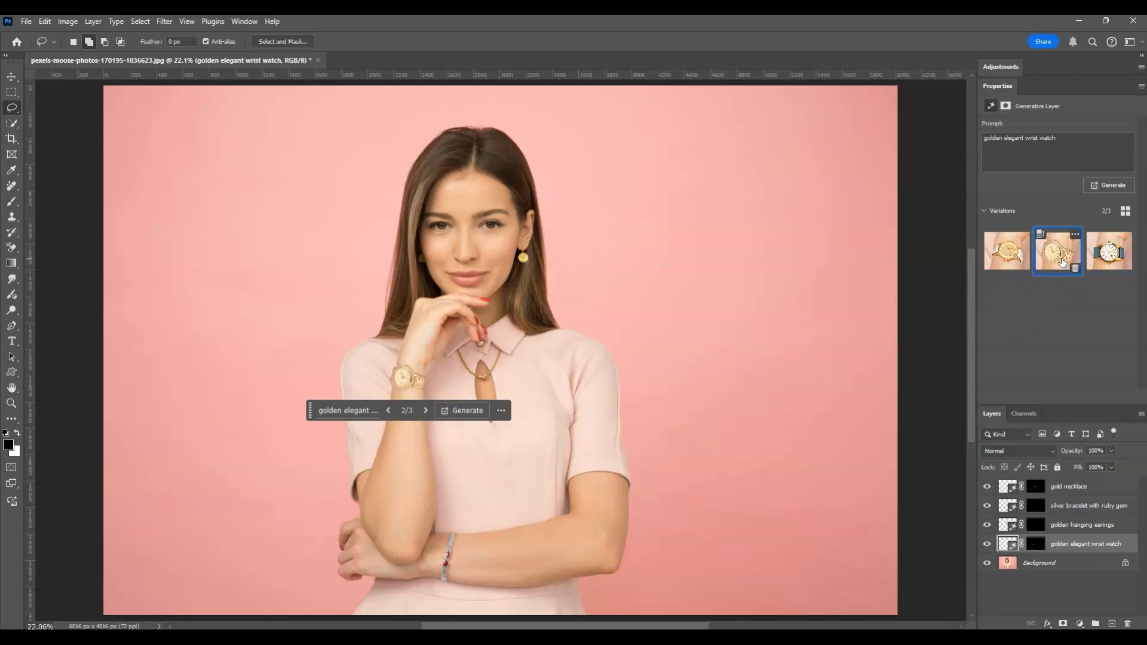
{"action": "left_click", "coordinate": [1044, 594]}
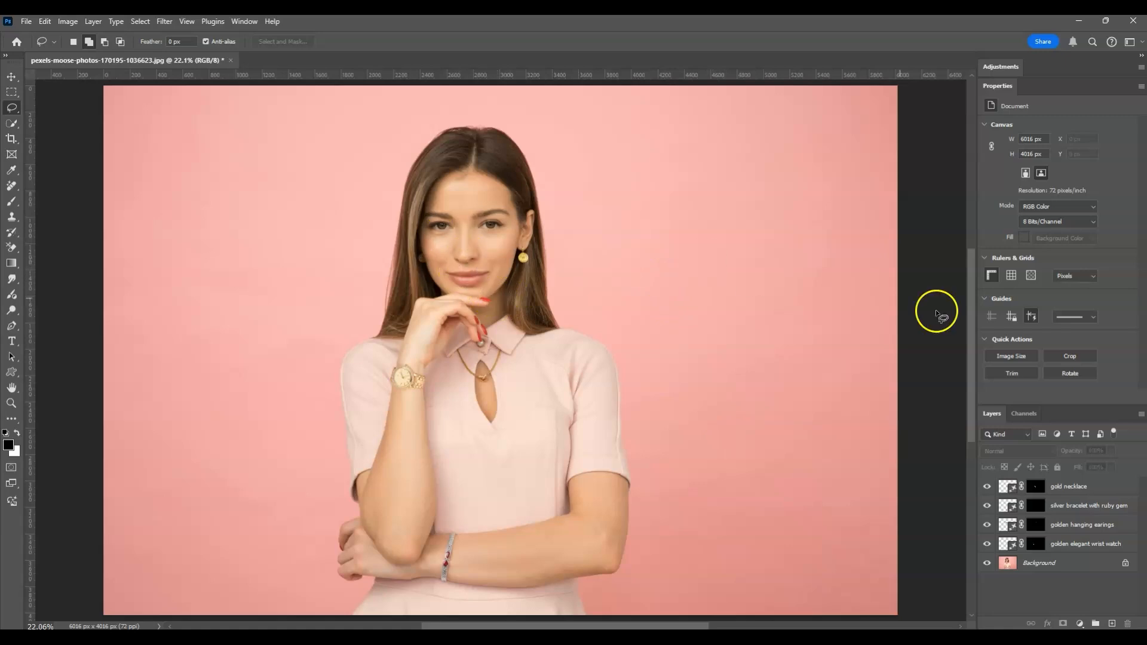
Step: Duplicate the Background layer to the top of the layer stack and hide the copy for a before/after comparison
{"action": "left_click", "coordinate": [1060, 564]}
{"action": "key", "text": "ctrl+j"}
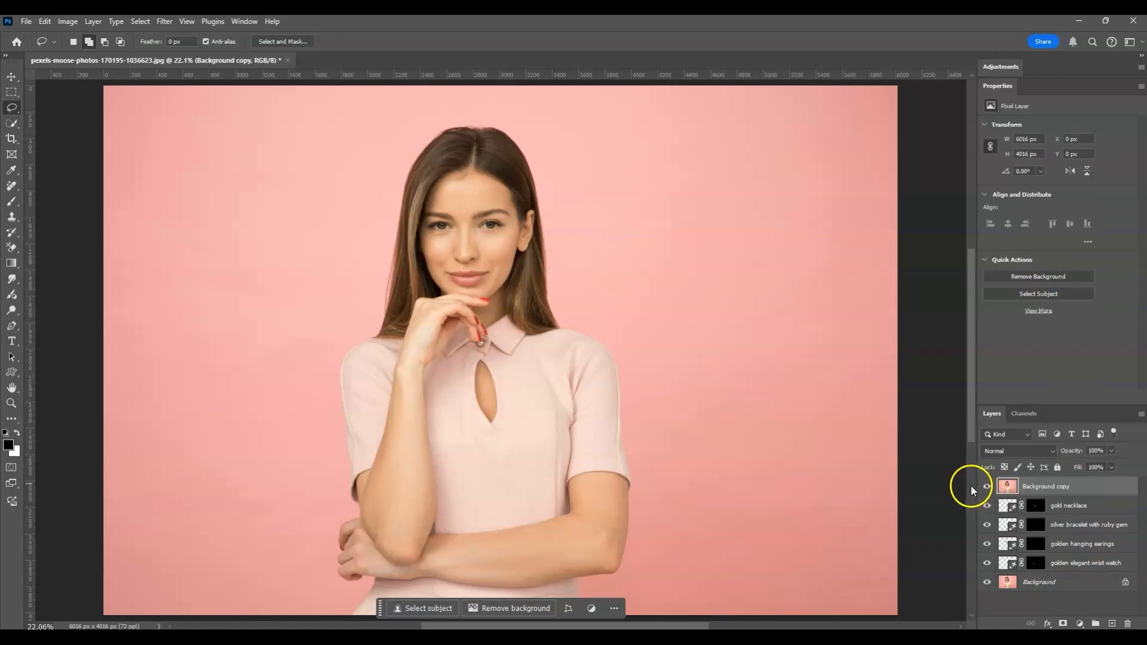
{"action": "left_click", "coordinate": [986, 488]}
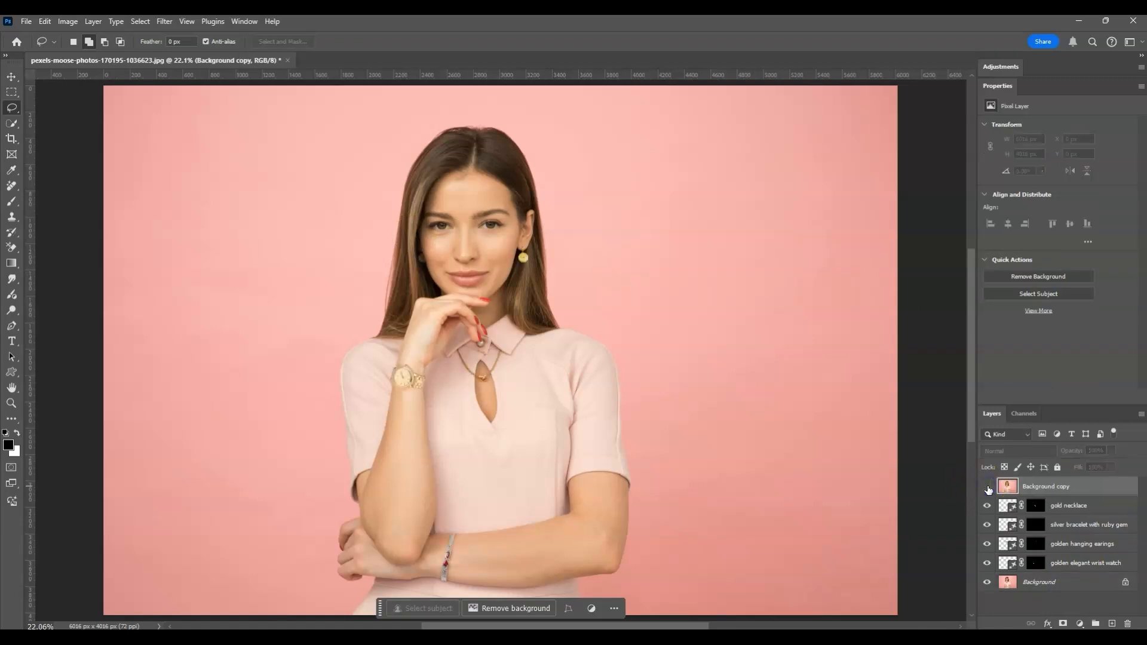